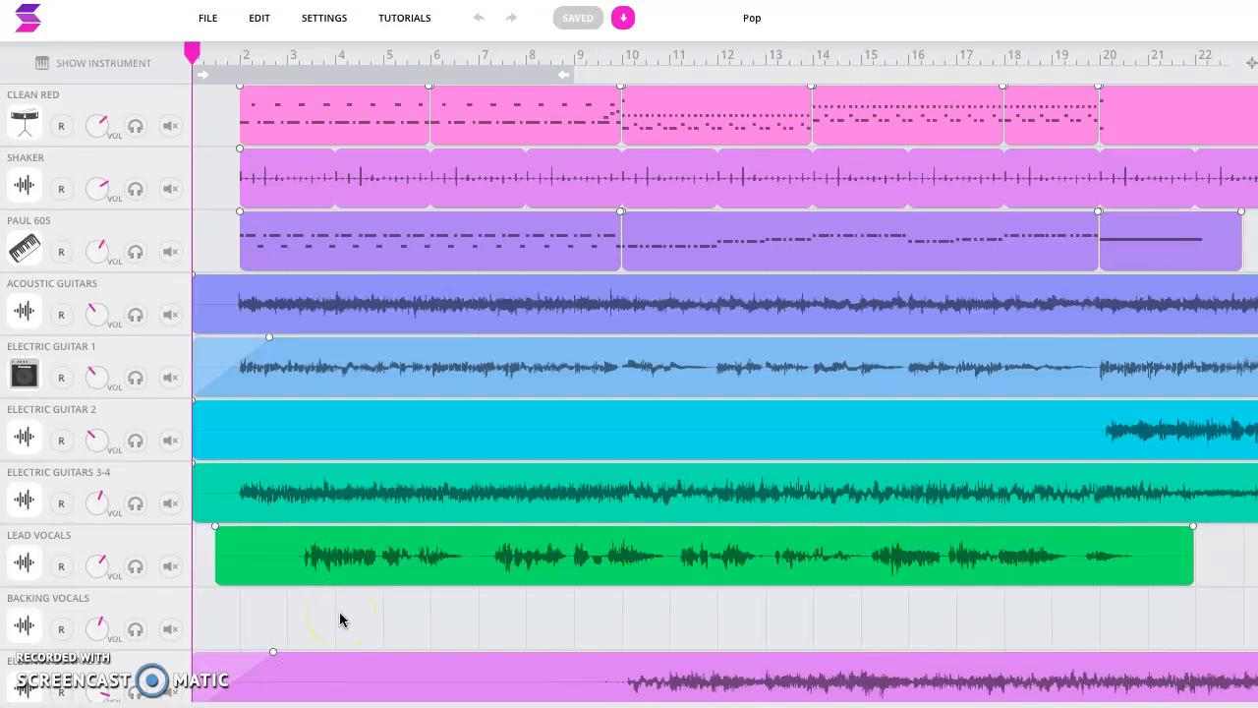
Raise the system volume and start playback of the Pop song with the Space key.
{"action": "left_click", "coordinate": [224, 261]}
{"action": "left_click", "coordinate": [243, 240]}
{"action": "left_click", "coordinate": [323, 287]}
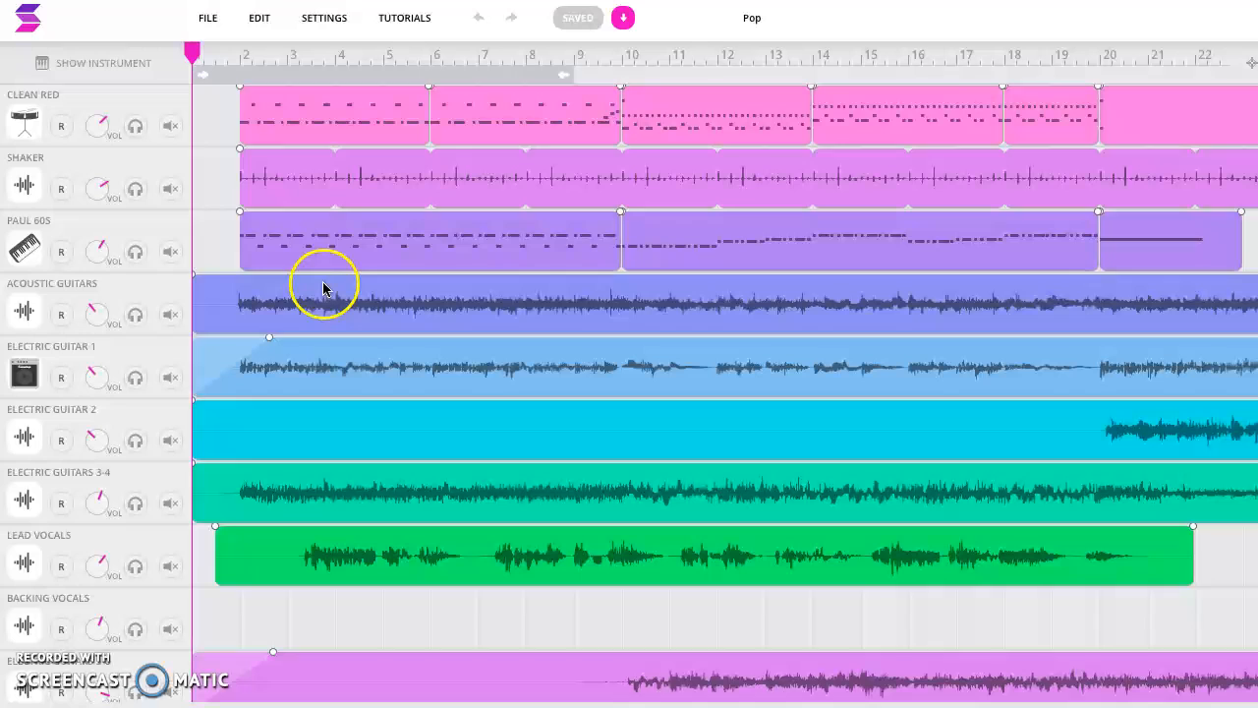
{"action": "left_click", "coordinate": [510, 617]}
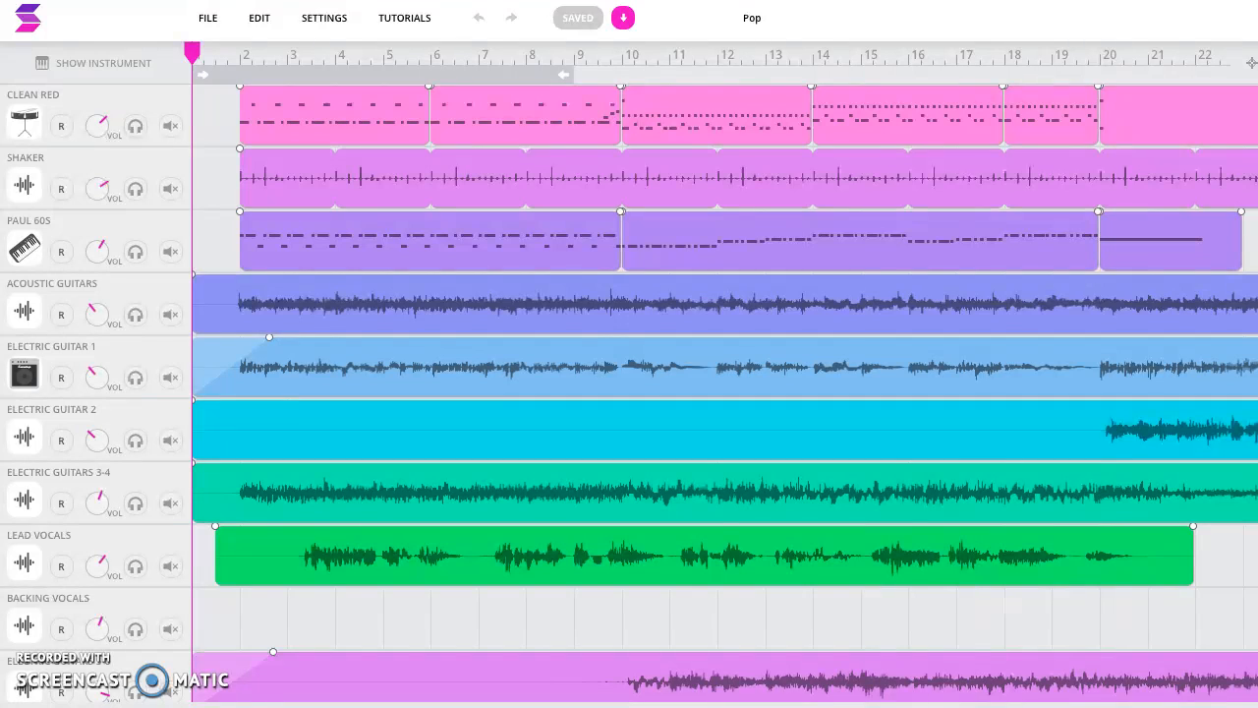
{"action": "key", "text": "XF86AudioRaiseVolume"}
{"action": "key", "text": "space"}
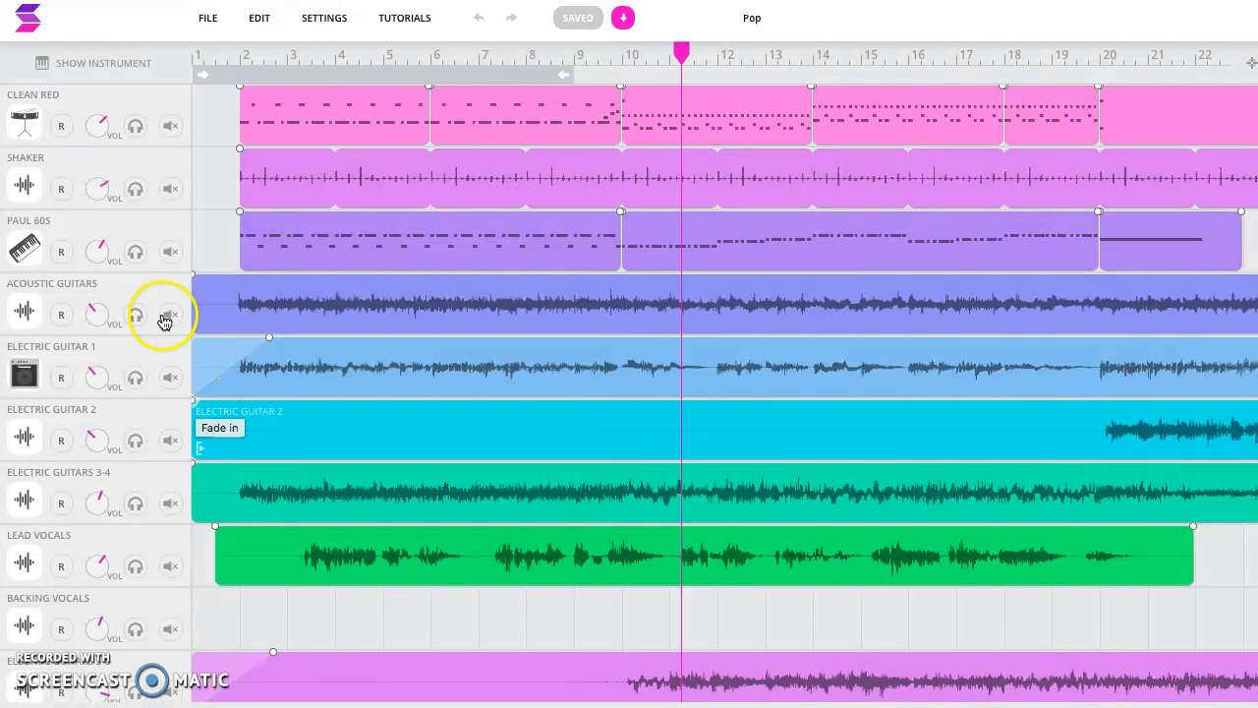
{"action": "left_click", "coordinate": [169, 127]}
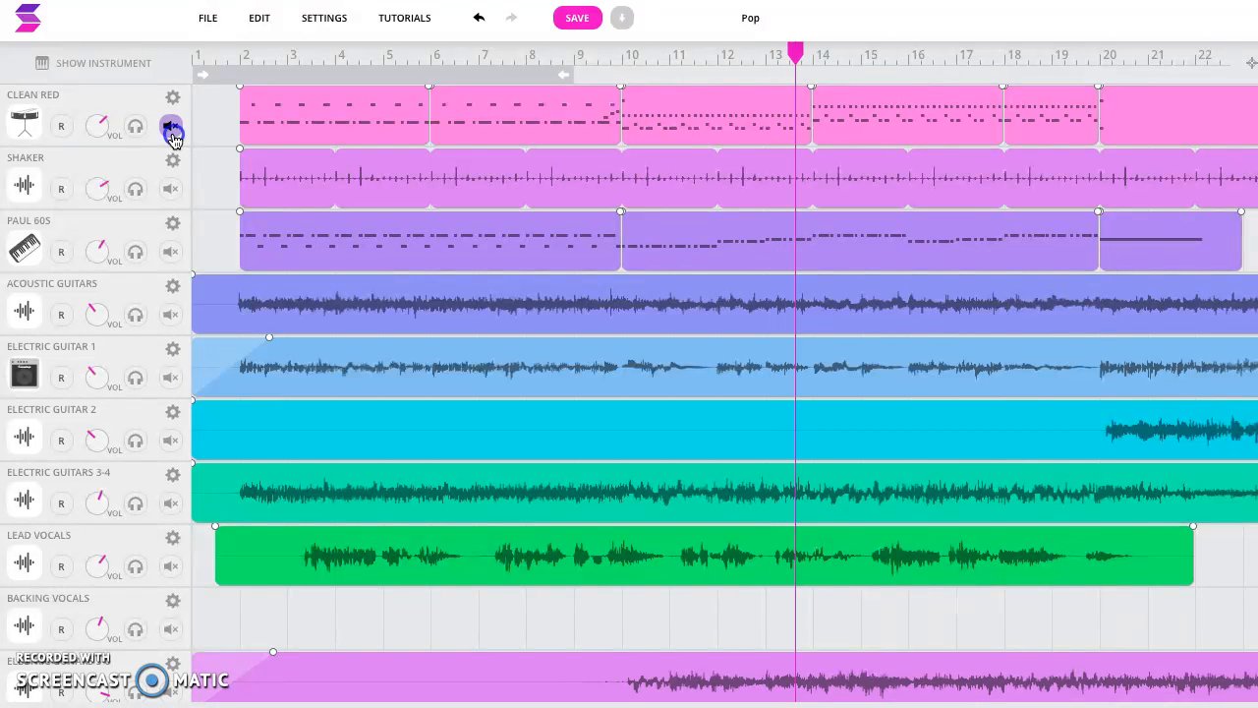
{"action": "left_click", "coordinate": [170, 127]}
{"action": "left_click", "coordinate": [136, 189]}
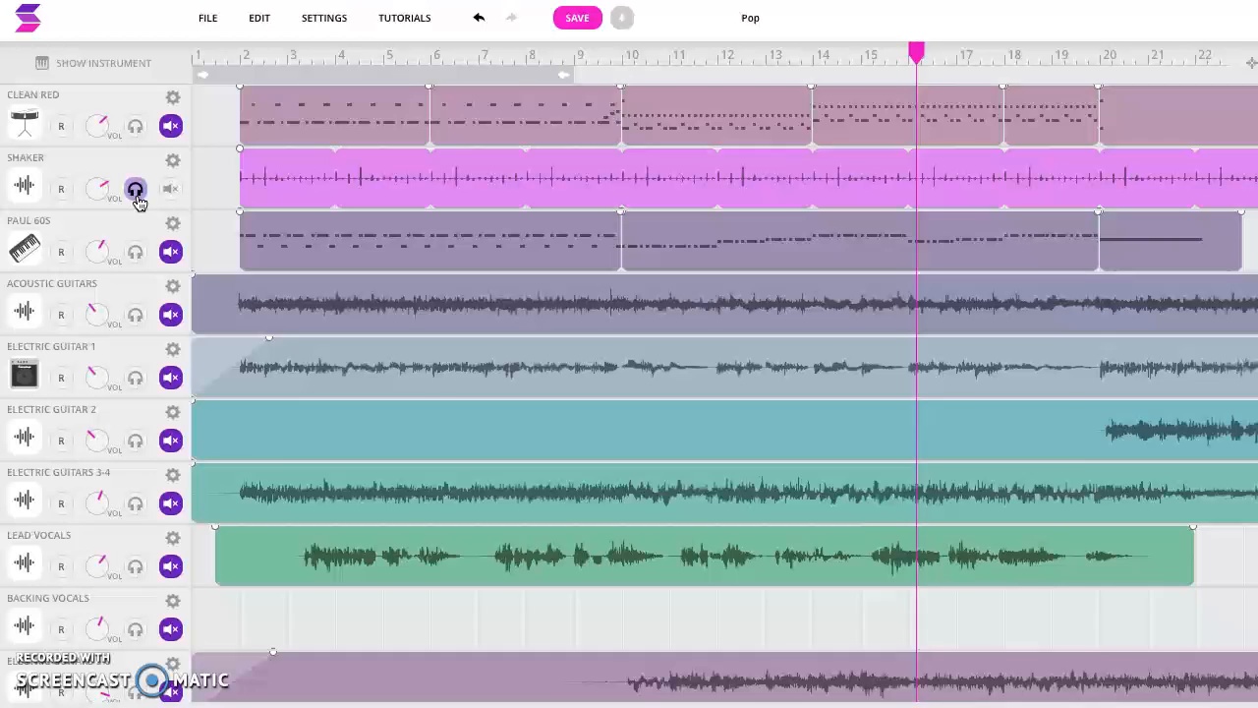
{"action": "left_click", "coordinate": [135, 188]}
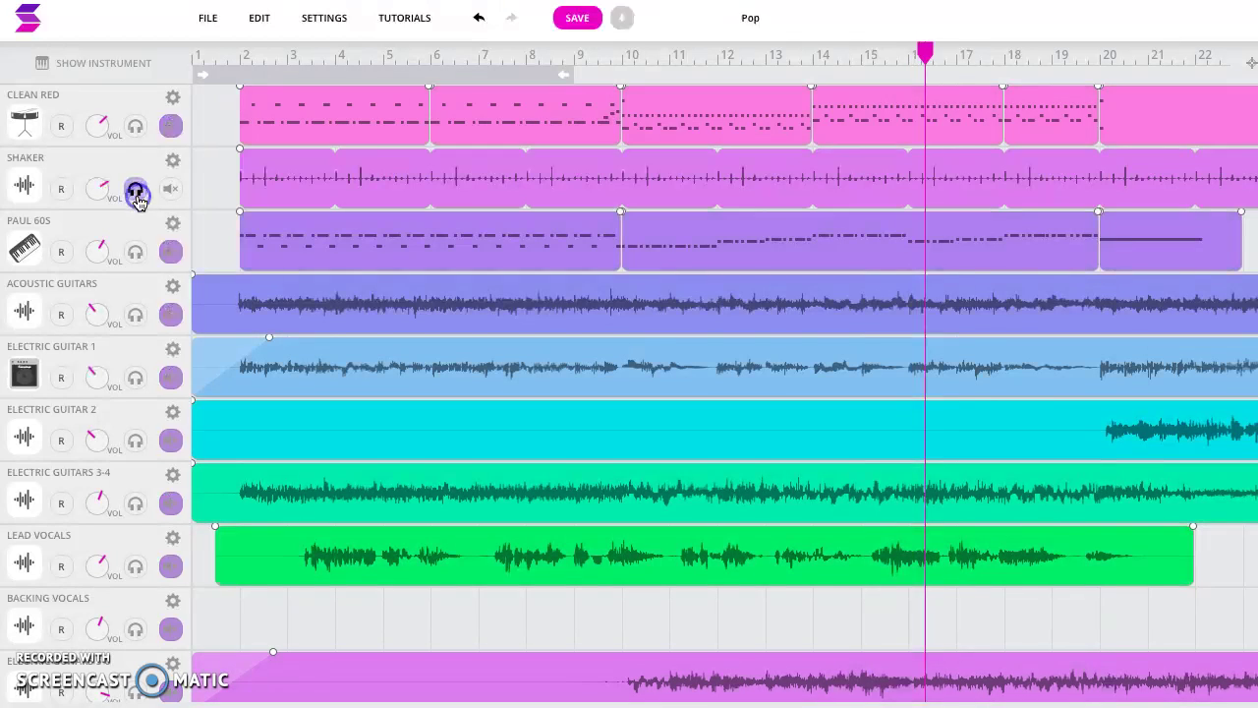
{"action": "left_click", "coordinate": [135, 315]}
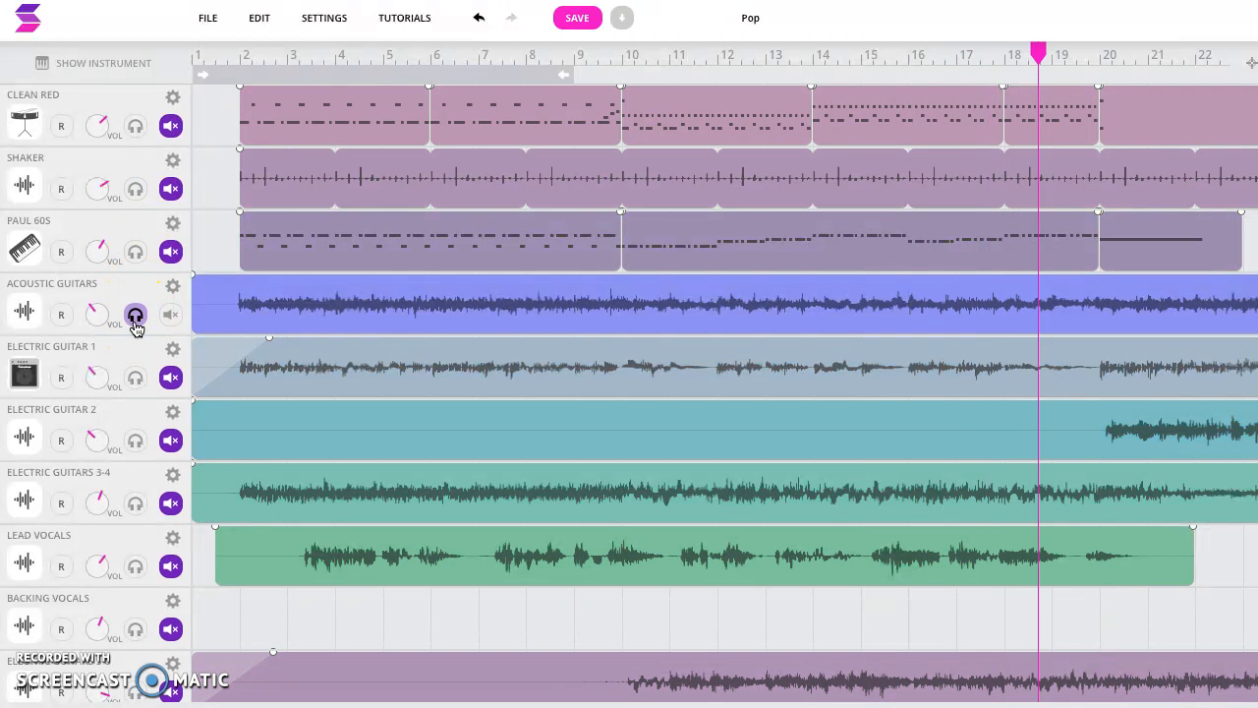
{"action": "left_click", "coordinate": [135, 316]}
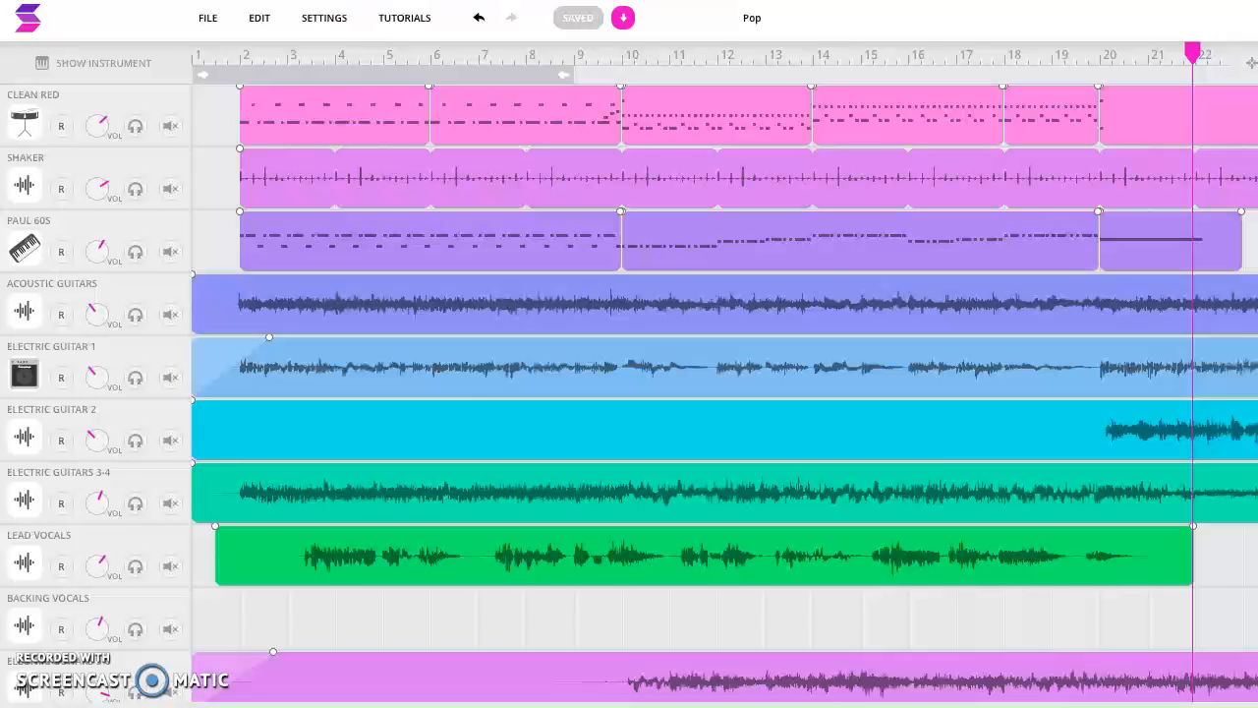
{"action": "left_click", "coordinate": [481, 493]}
{"action": "left_click", "coordinate": [371, 264]}
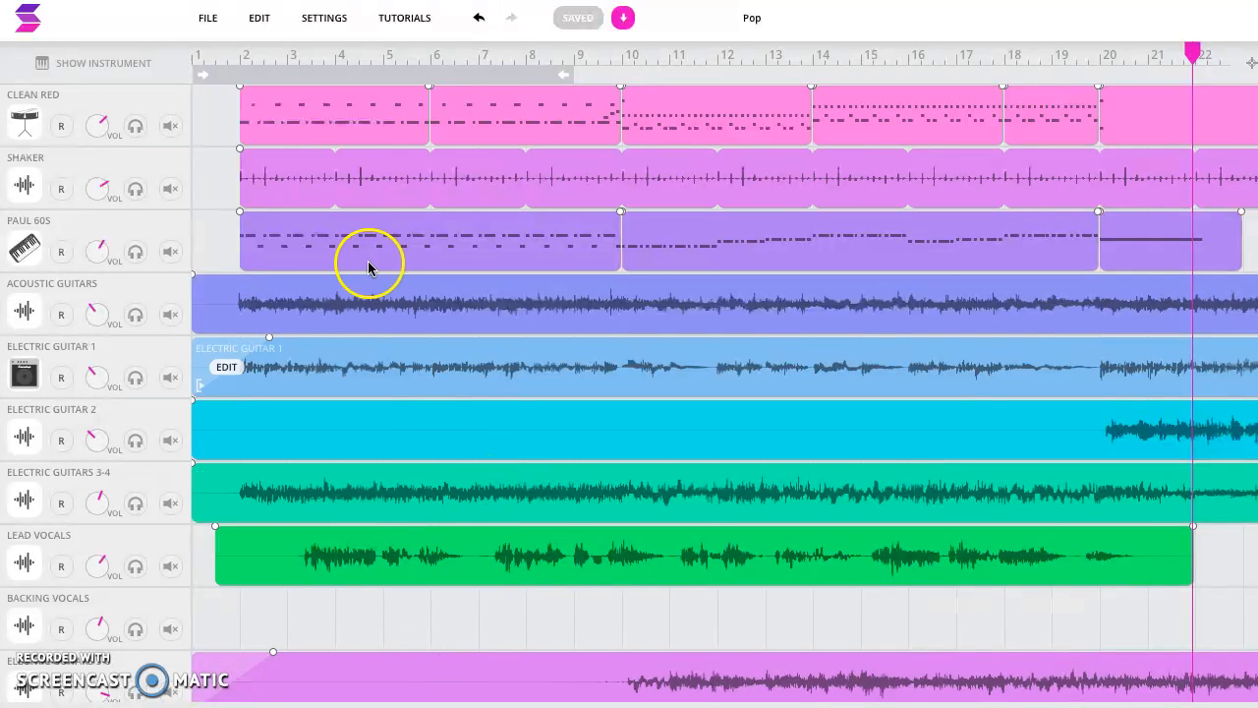
{"action": "left_click", "coordinate": [358, 162]}
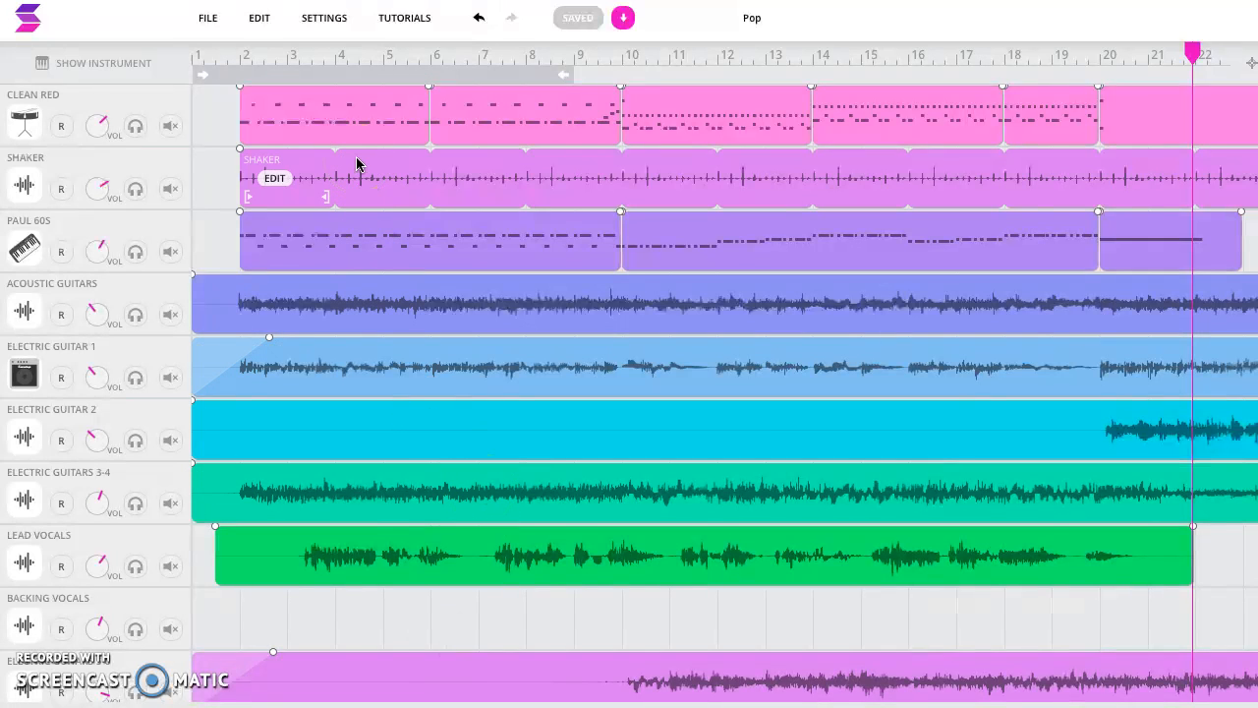
{"action": "left_click", "coordinate": [508, 92]}
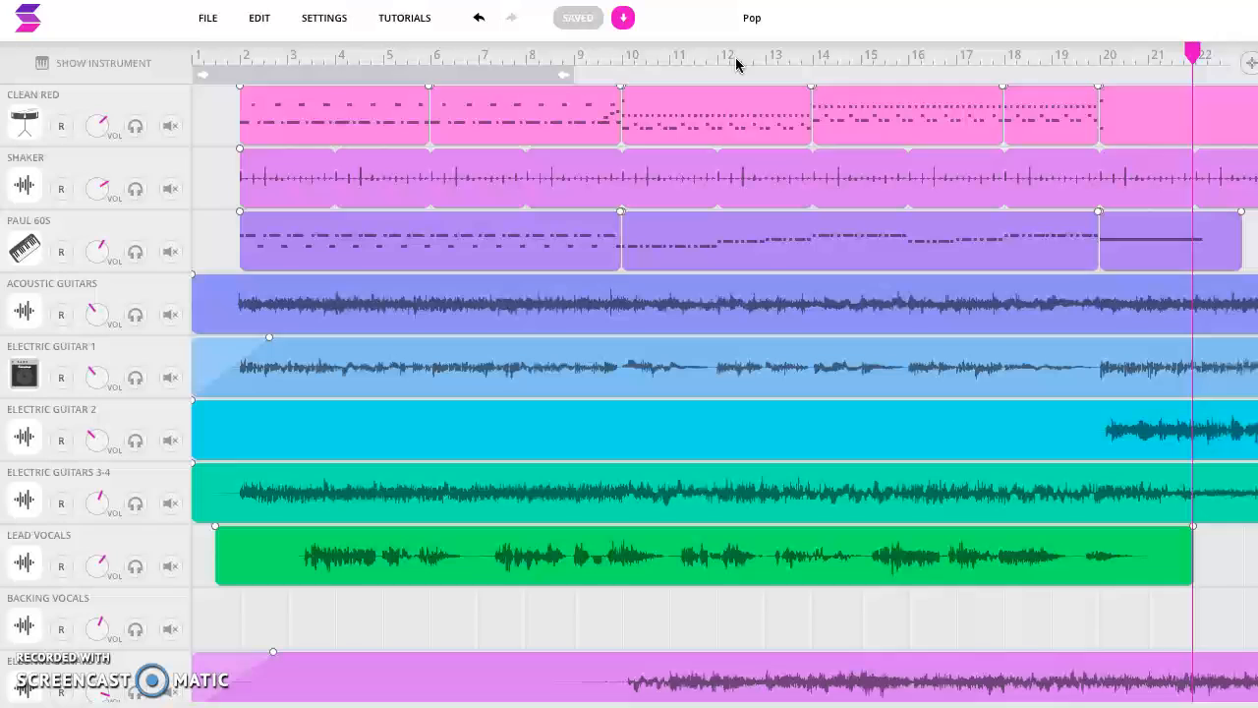
{"action": "left_click", "coordinate": [753, 33]}
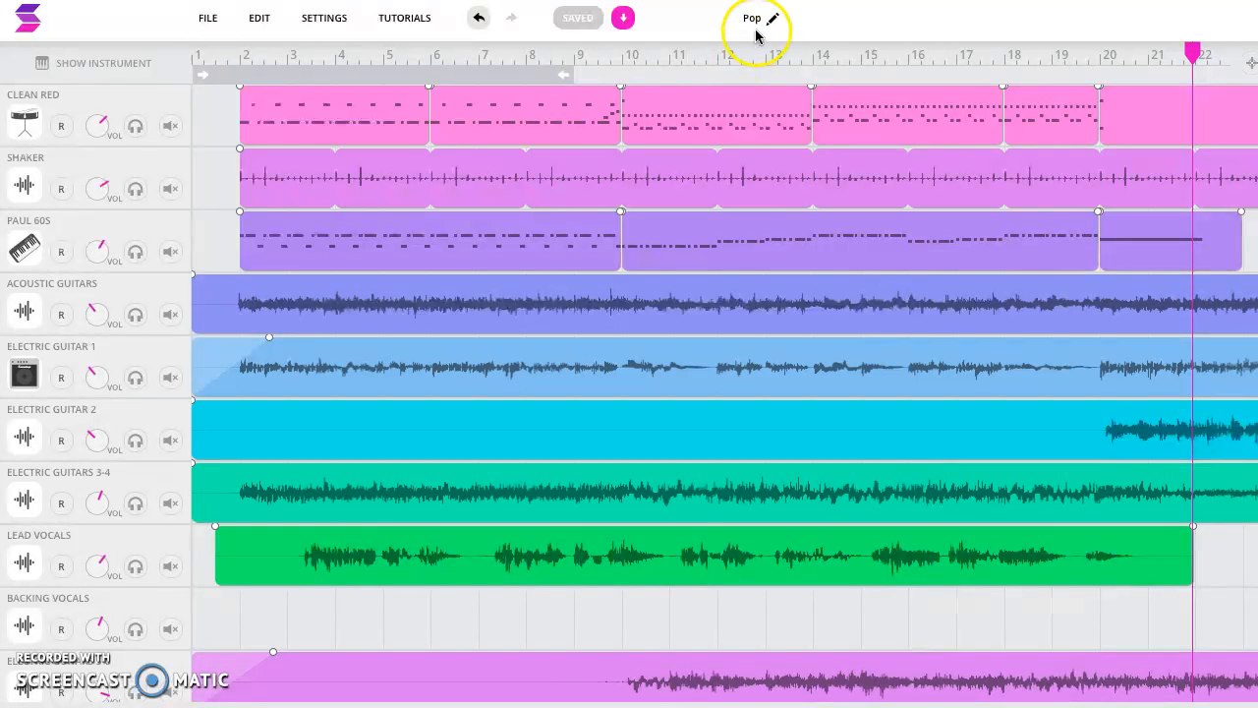